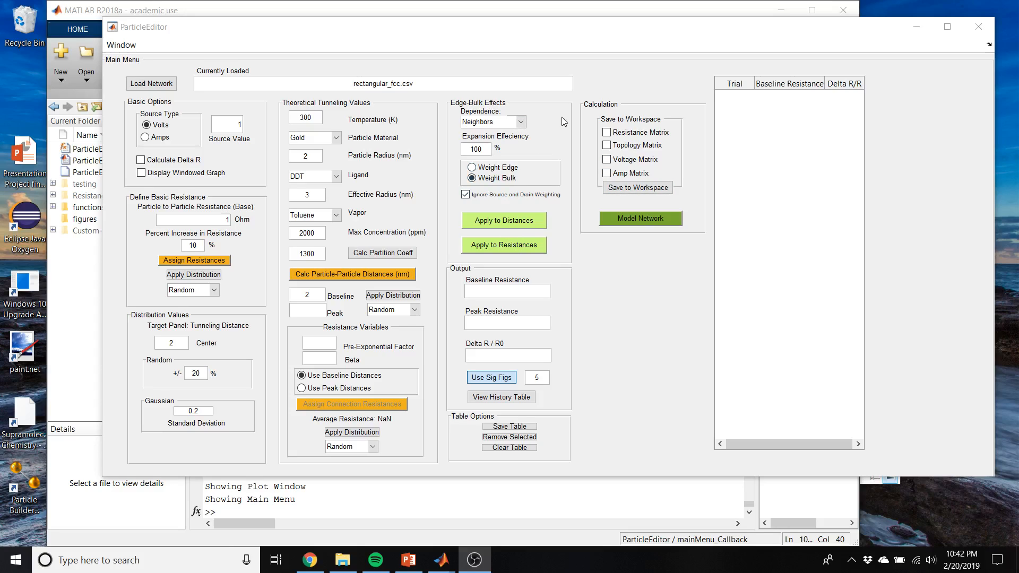
Step: Set the edge-bulk effects dependence to Neighbors
left_click(522, 122)
left_click(522, 121)
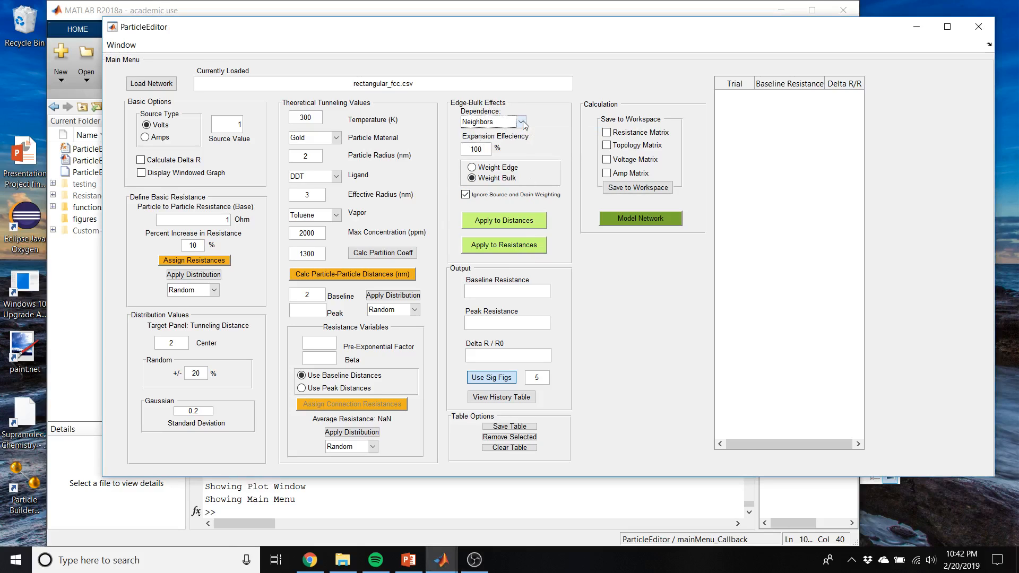
left_click(521, 122)
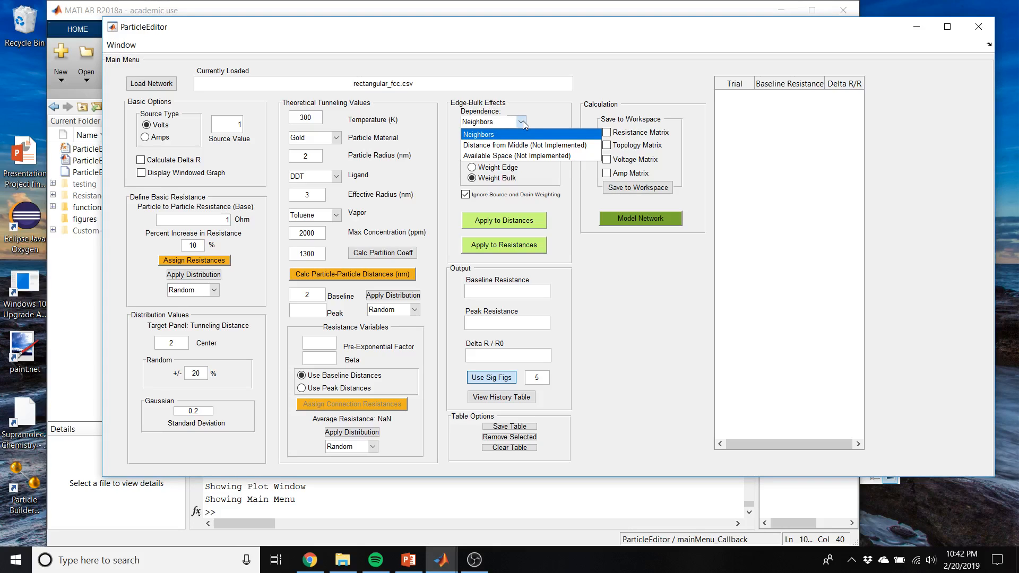
left_click(525, 135)
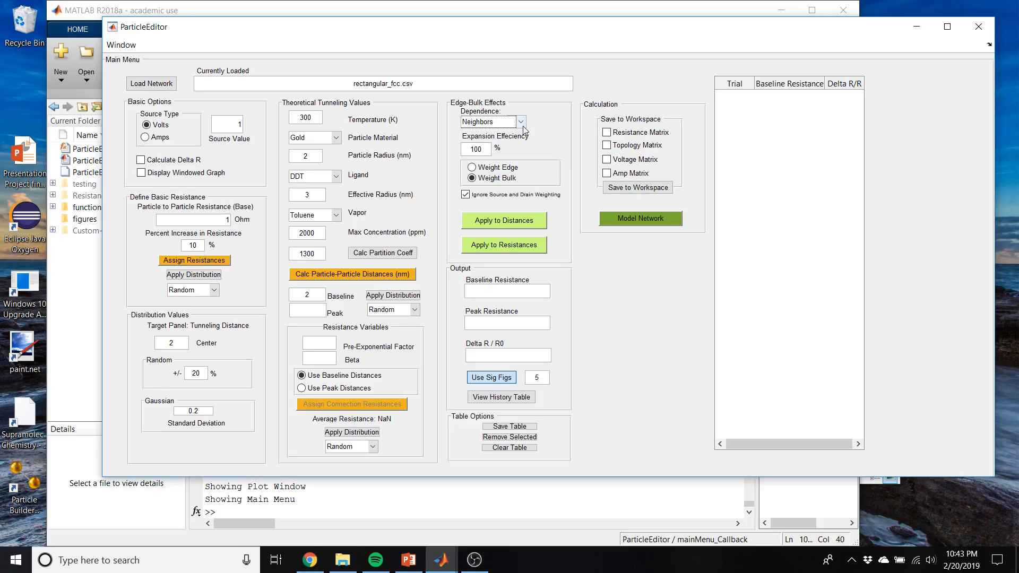
Step: Set the expansion efficiency to 50% and use Weight Bulk for the edge-bulk effects
left_click(484, 148)
left_click_drag(485, 150, 473, 148)
left_click(534, 145)
left_click_drag(485, 149, 469, 149)
type("50")
left_click(471, 167)
left_click(476, 179)
Step: Load the rectangular_fcc network file from the Custom-Networks folder
left_click(153, 84)
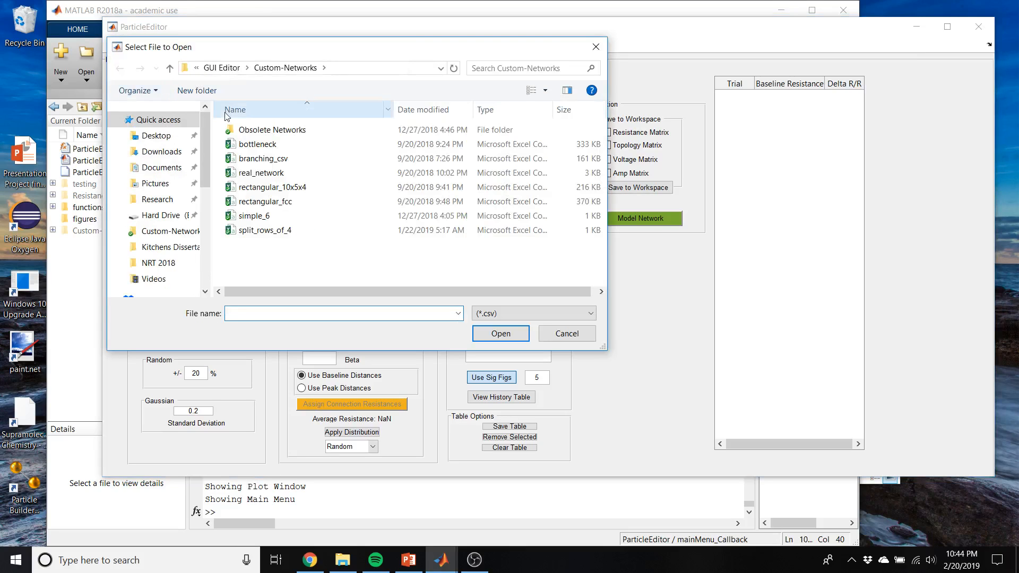
left_click(230, 68)
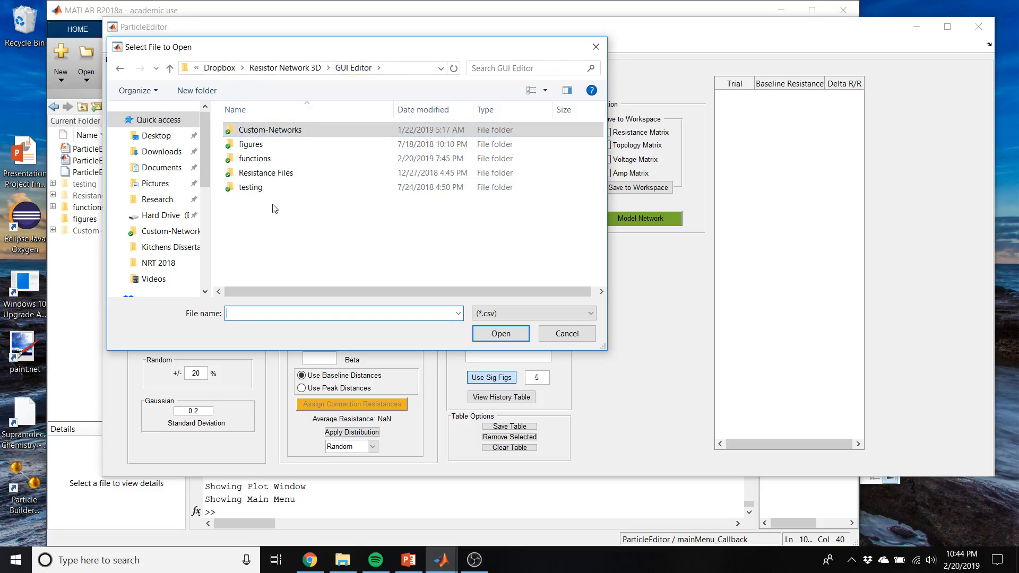
double_click(270, 136)
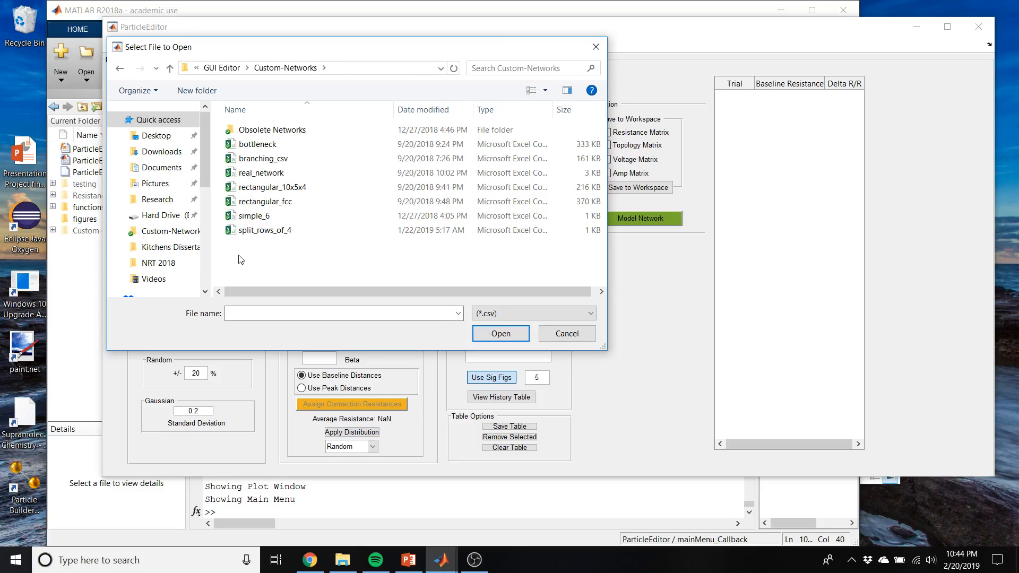
double_click(246, 205)
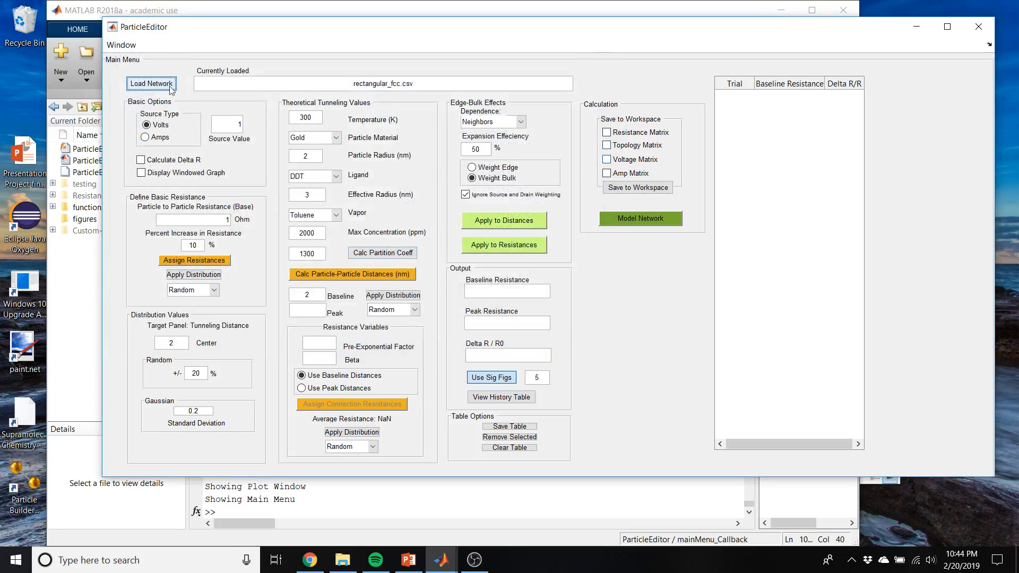
Step: Show the 3D plot of the network with the Winter color map and all connections displayed
left_click(121, 44)
left_click(128, 56)
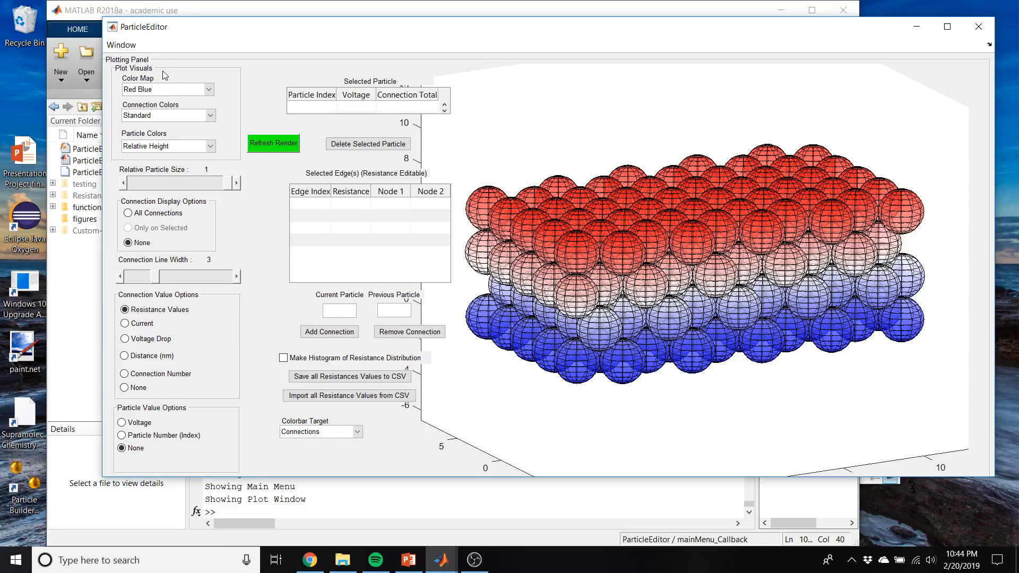
left_click(209, 91)
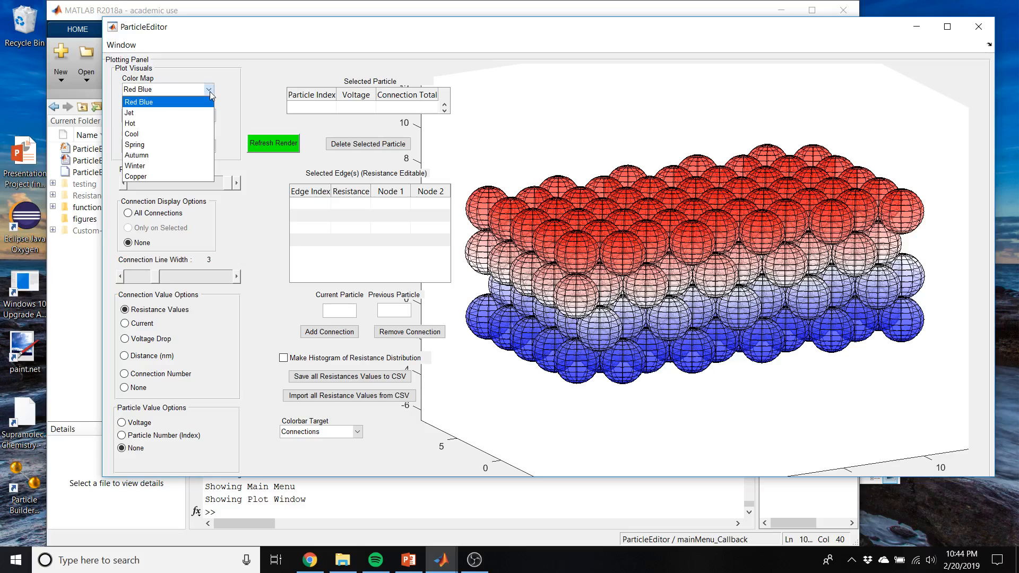
left_click(179, 110)
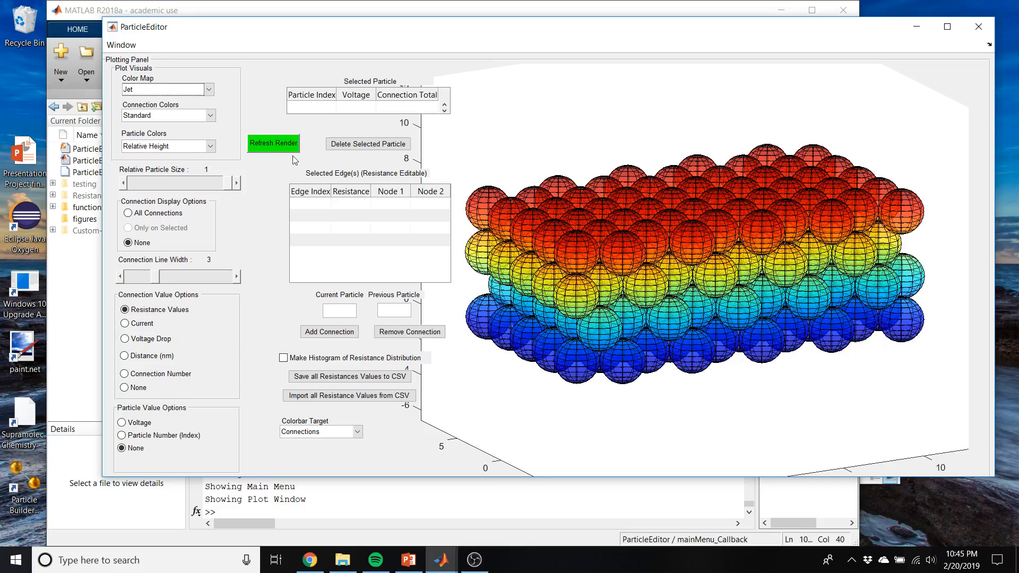
left_click(209, 89)
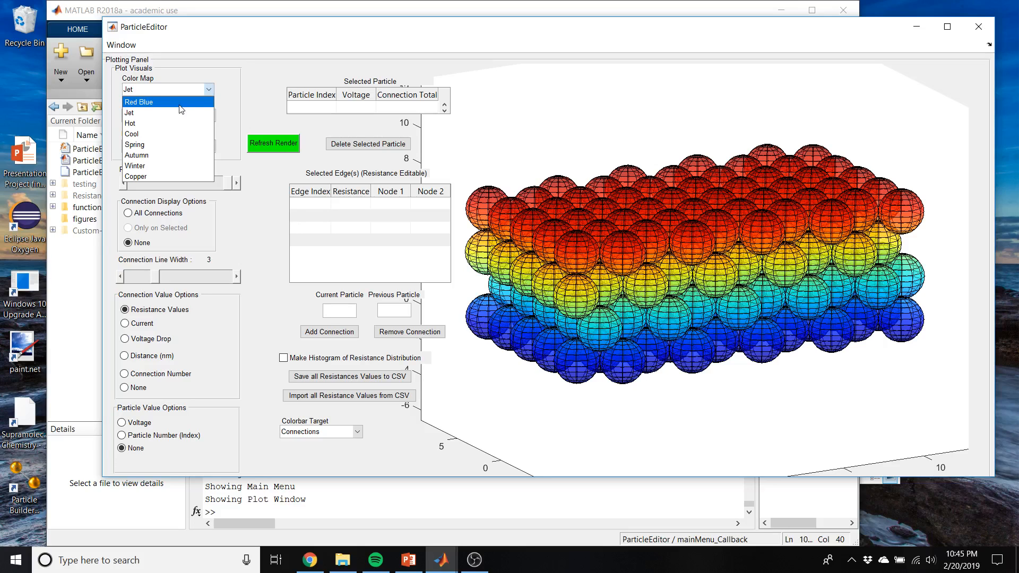
left_click(163, 167)
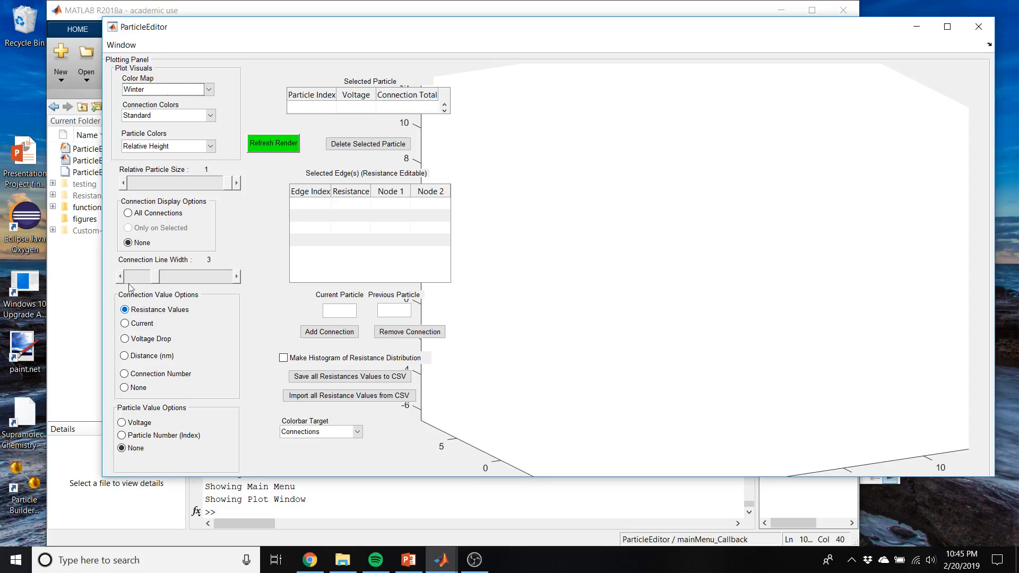
left_click(129, 214)
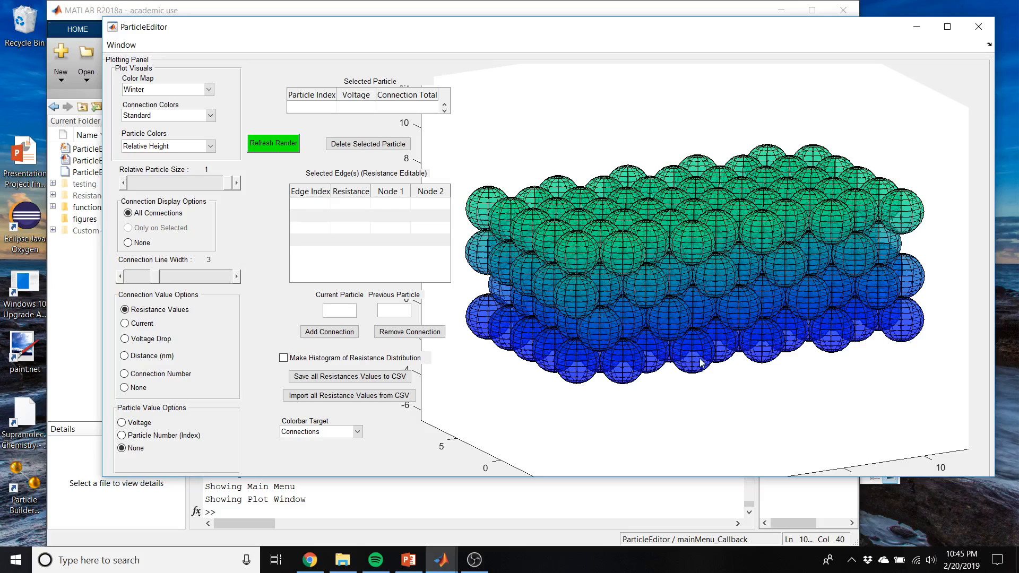
left_click(665, 356)
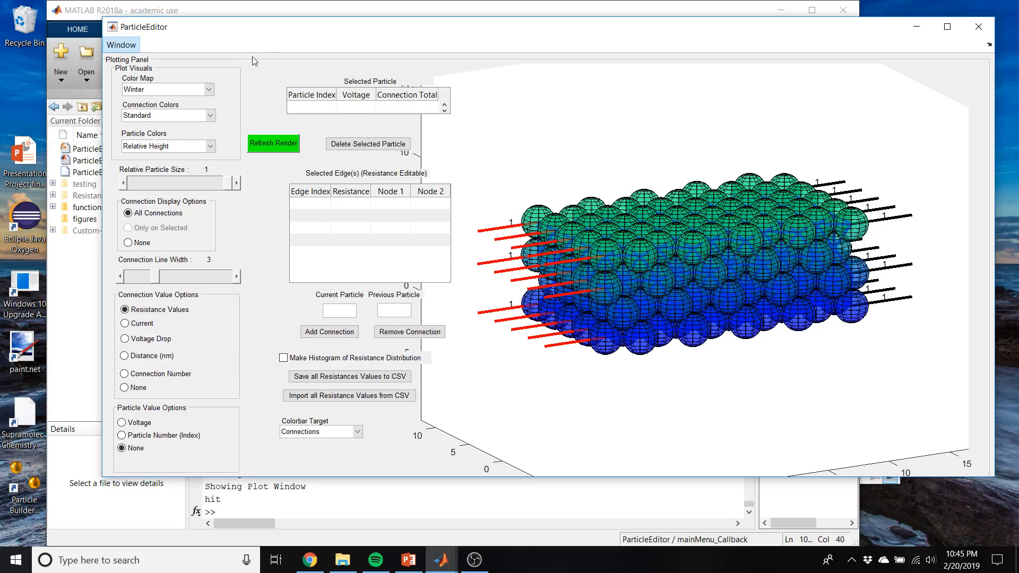
Step: Return to the main menu and calculate the particle-particle distances from the theoretical tunneling values
left_click(136, 46)
left_click(144, 68)
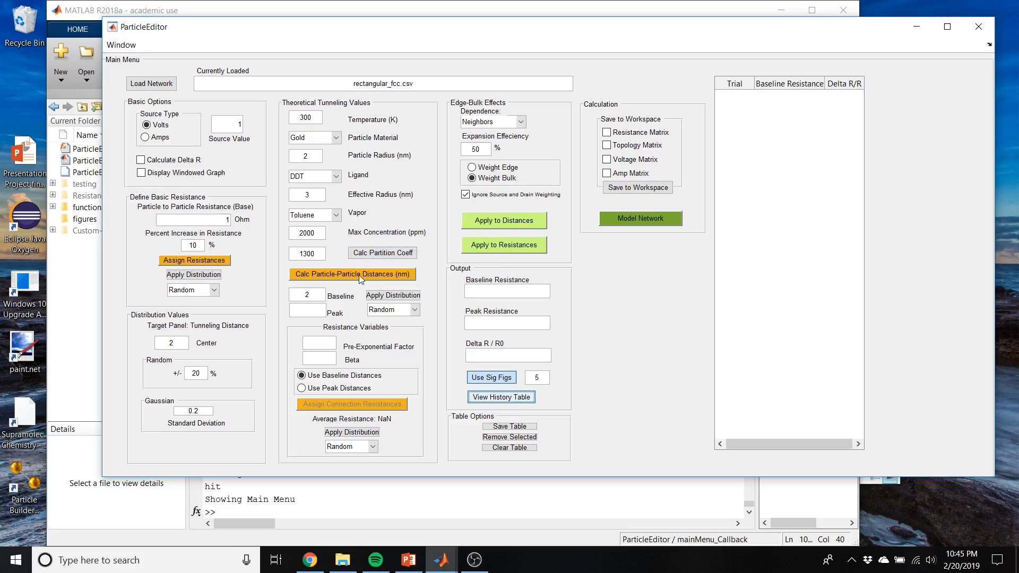
left_click(312, 281)
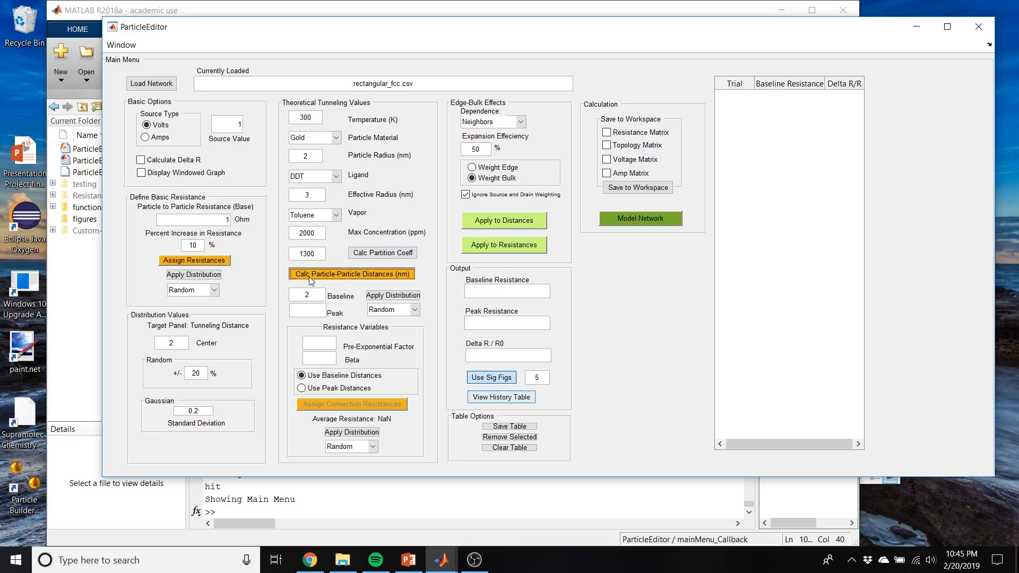
double_click(319, 156)
double_click(293, 192)
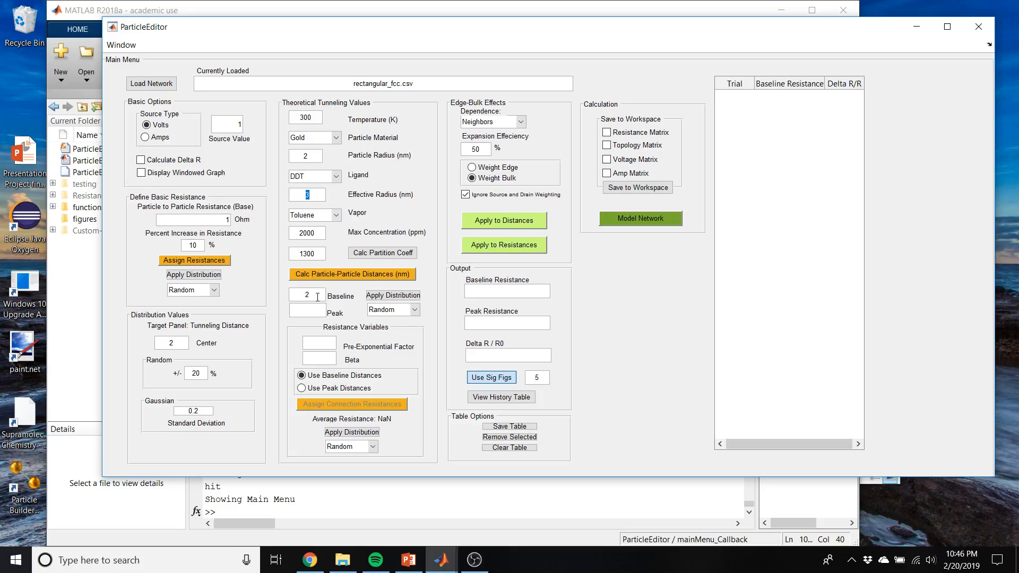
double_click(317, 297)
left_click(322, 275)
Step: Apply the Neighbors-based bulk weighting to the particle distances
left_click(503, 123)
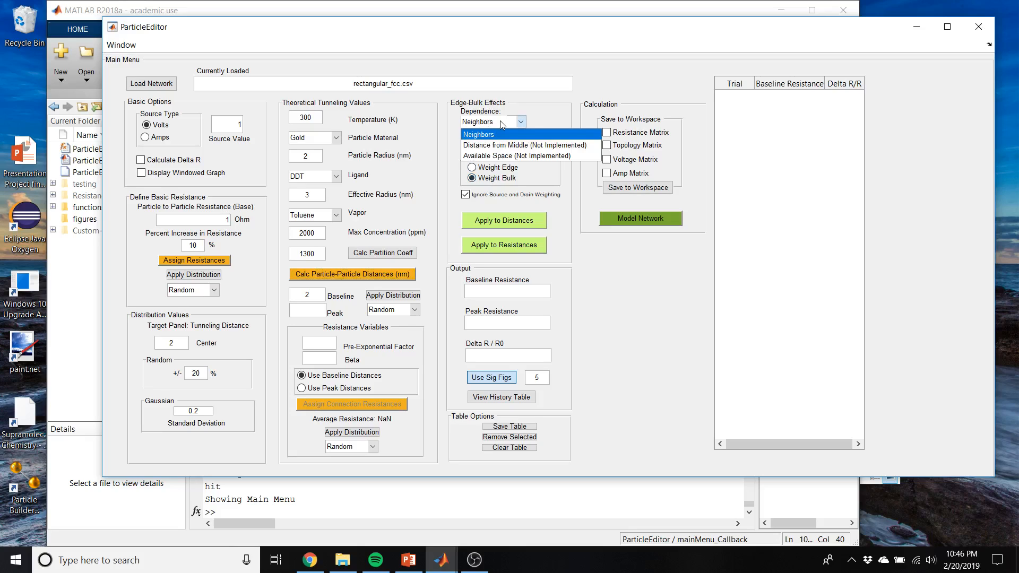
left_click(502, 123)
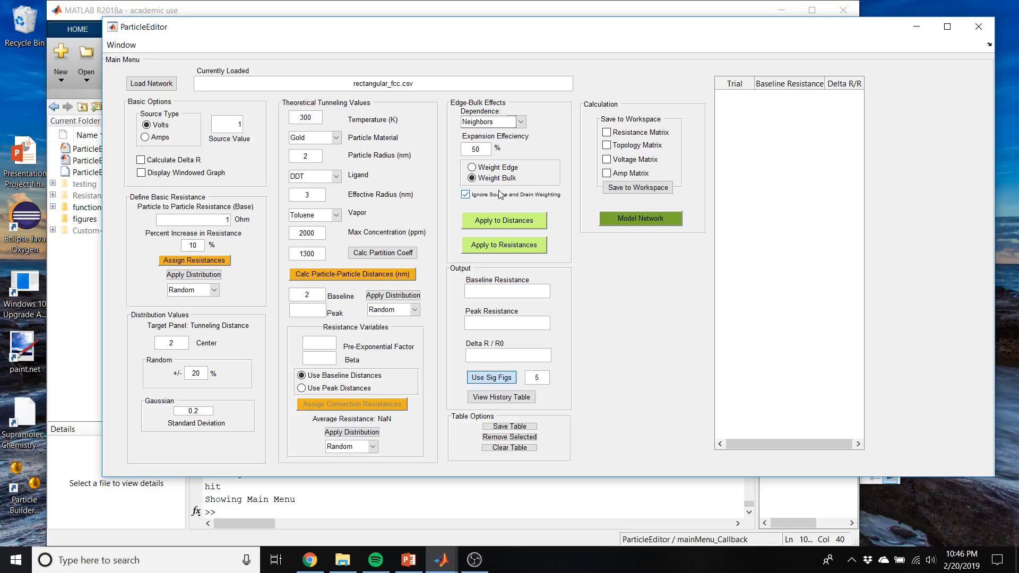
left_click(489, 227)
Step: Show the 3D plot again and color the connections by Distance
left_click(122, 45)
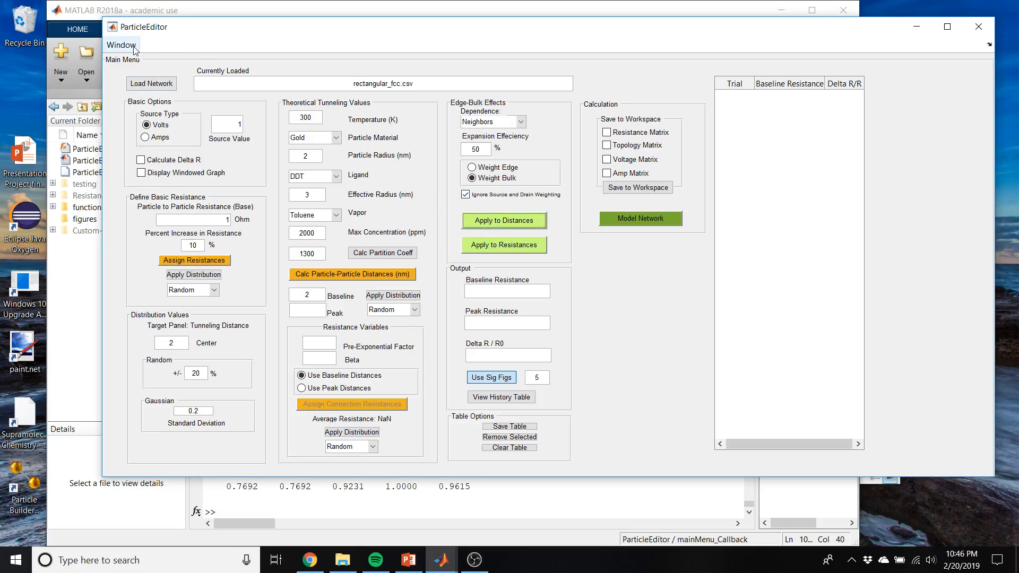
left_click(135, 59)
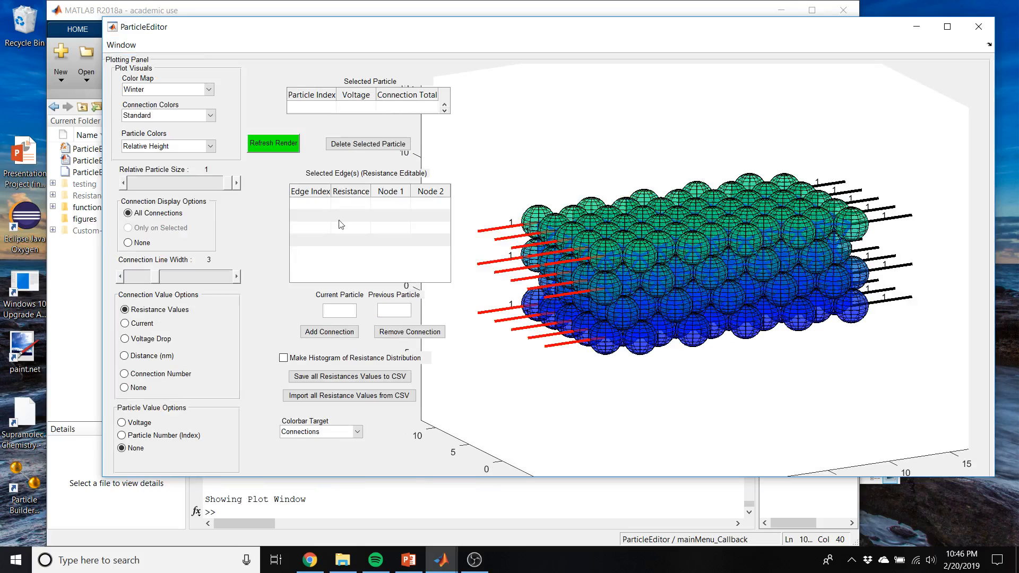
left_click(213, 114)
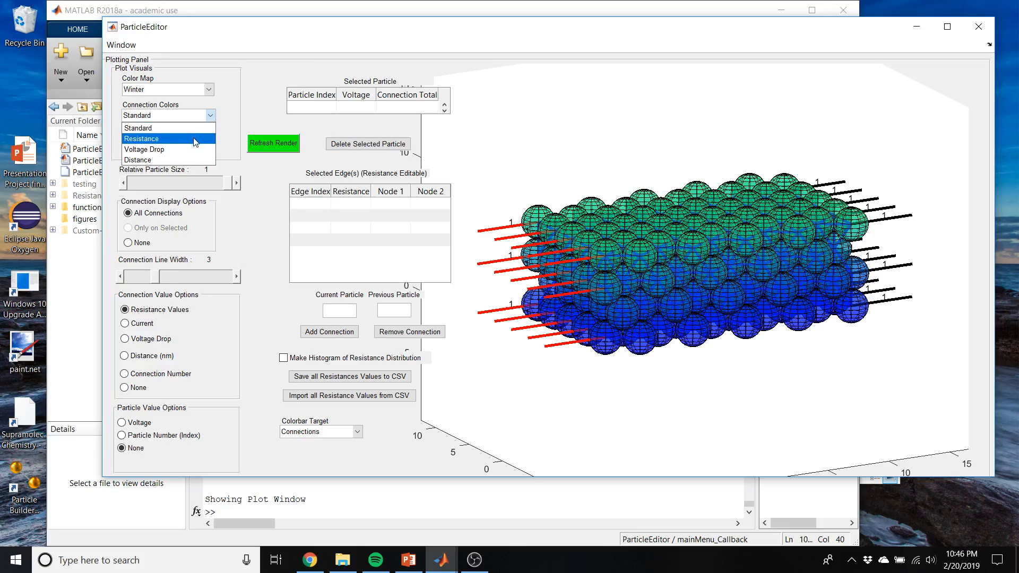
left_click(180, 158)
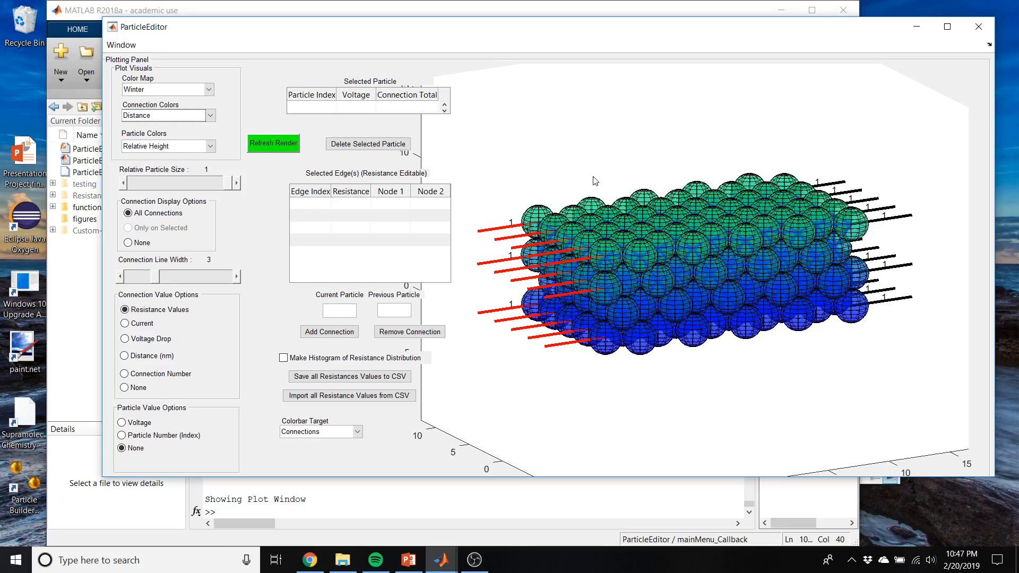
left_click(594, 177)
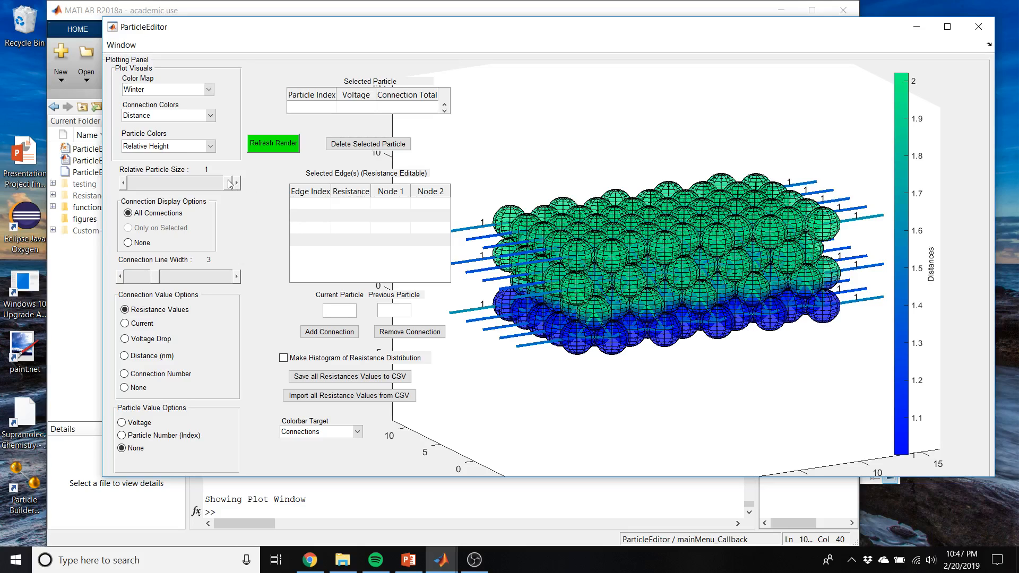
Step: Reduce the relative particle size to 0.2 and widen the connection lines to about 7.9
left_click_drag(230, 184, 129, 188)
left_click_drag(157, 280, 208, 285)
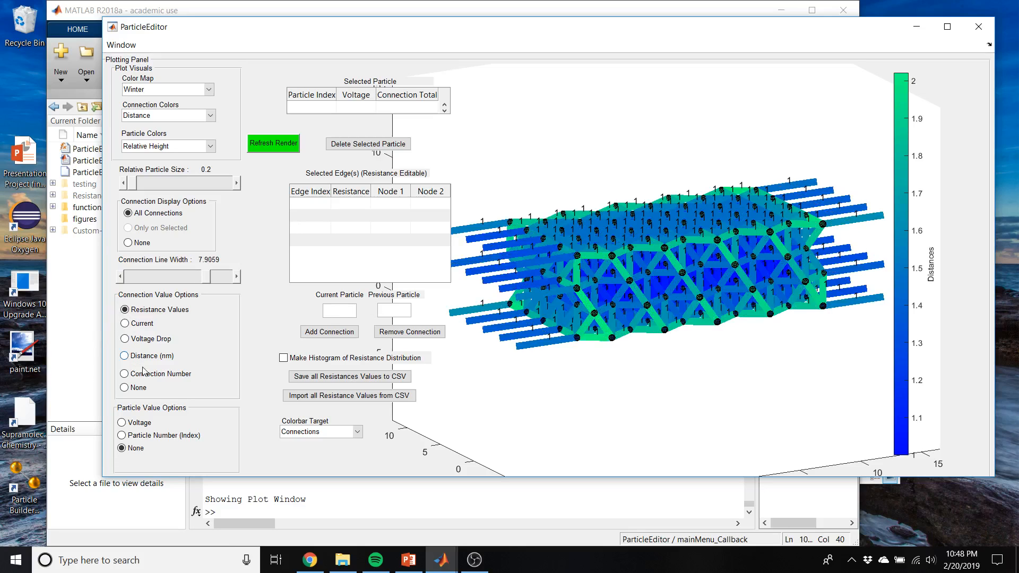
Step: Turn off the connection value labels in the plot, keeping particle colors on Relative Height and connection colors on Distance
left_click(125, 388)
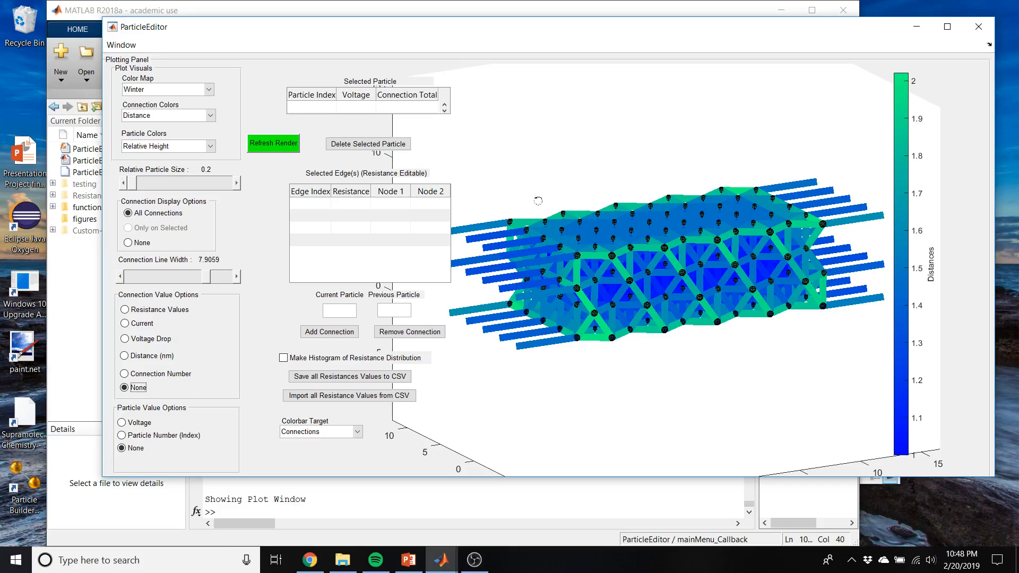
left_click(212, 150)
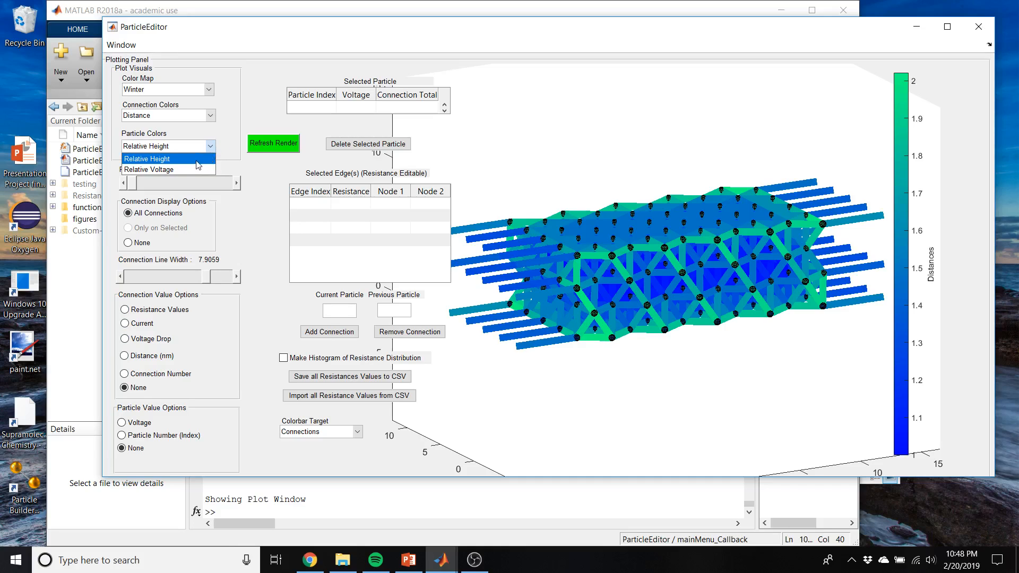
left_click(199, 160)
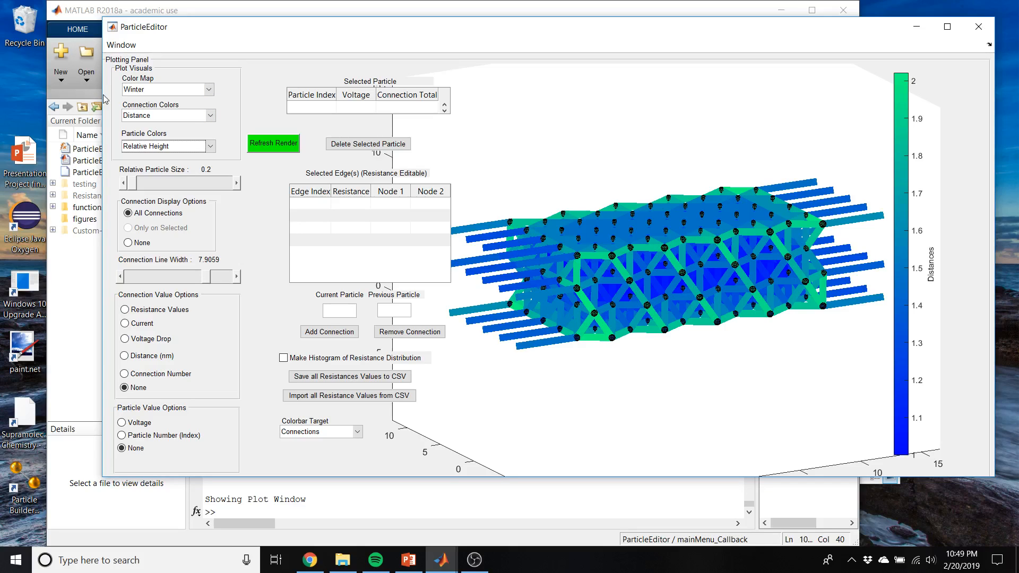
left_click(211, 115)
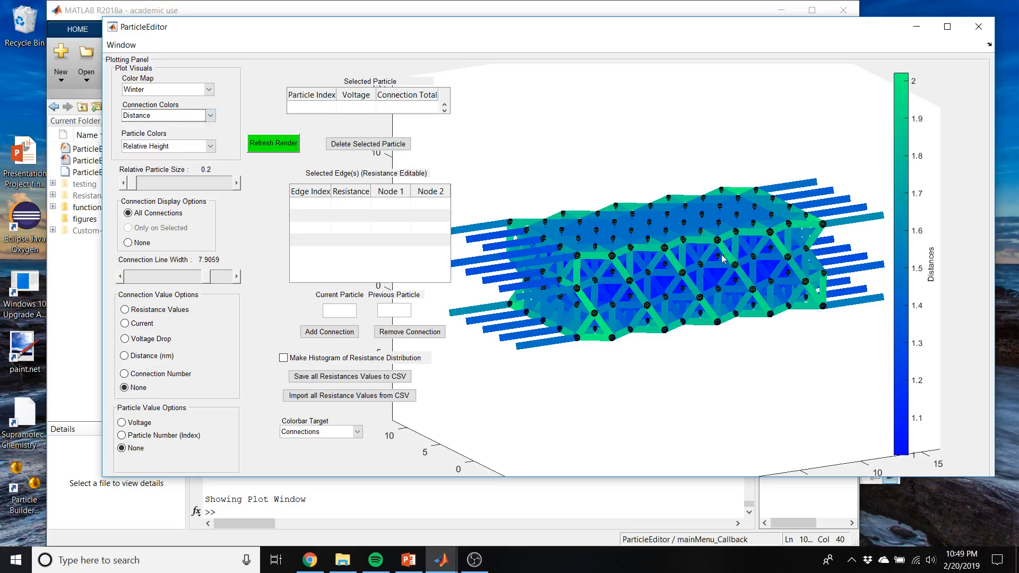
left_click(760, 331)
Step: From the main menu, assign the basic 1 Ohm resistances with a 10% increase and model the network
left_click(123, 45)
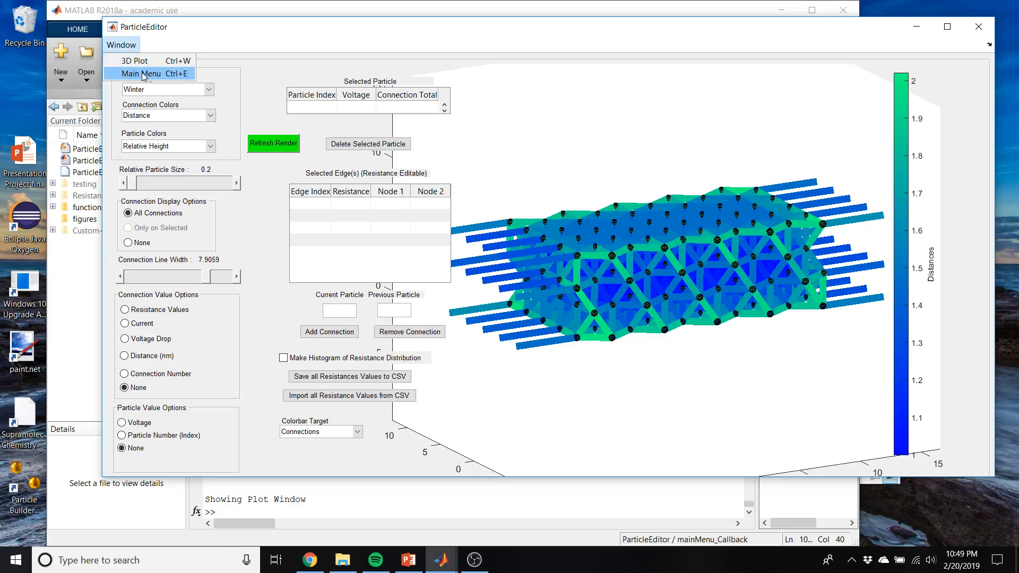
left_click(143, 74)
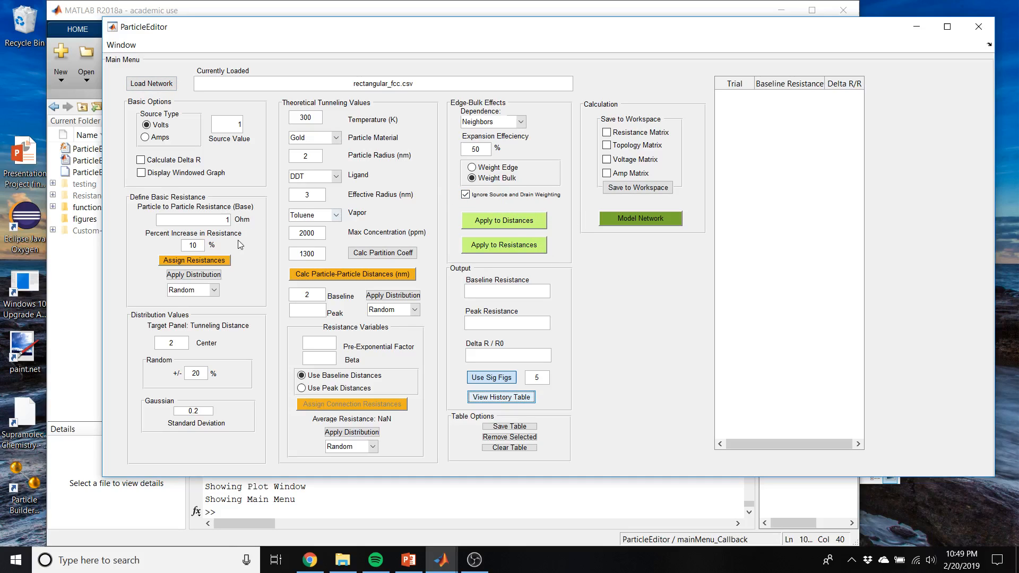
left_click(200, 263)
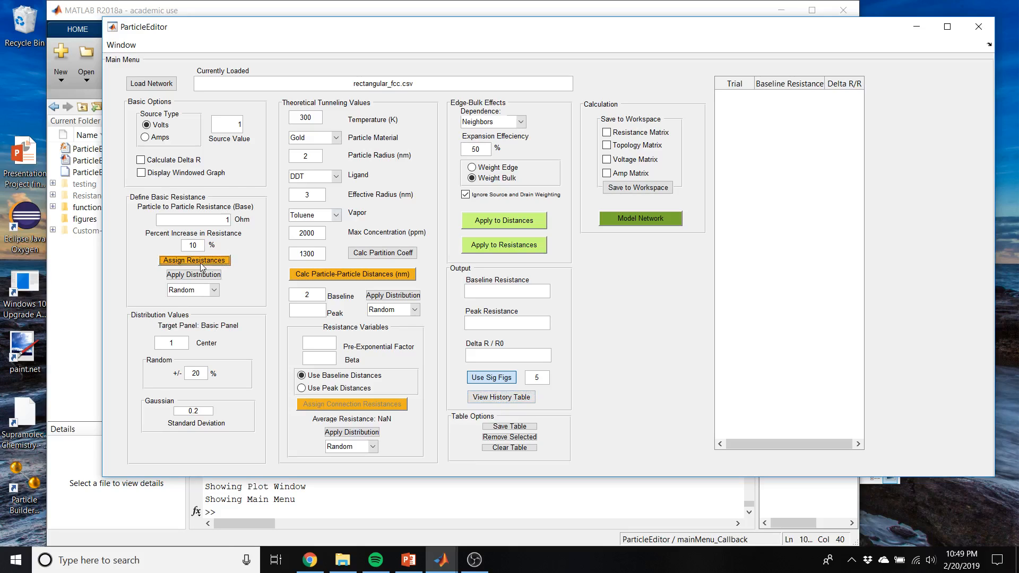
left_click(649, 221)
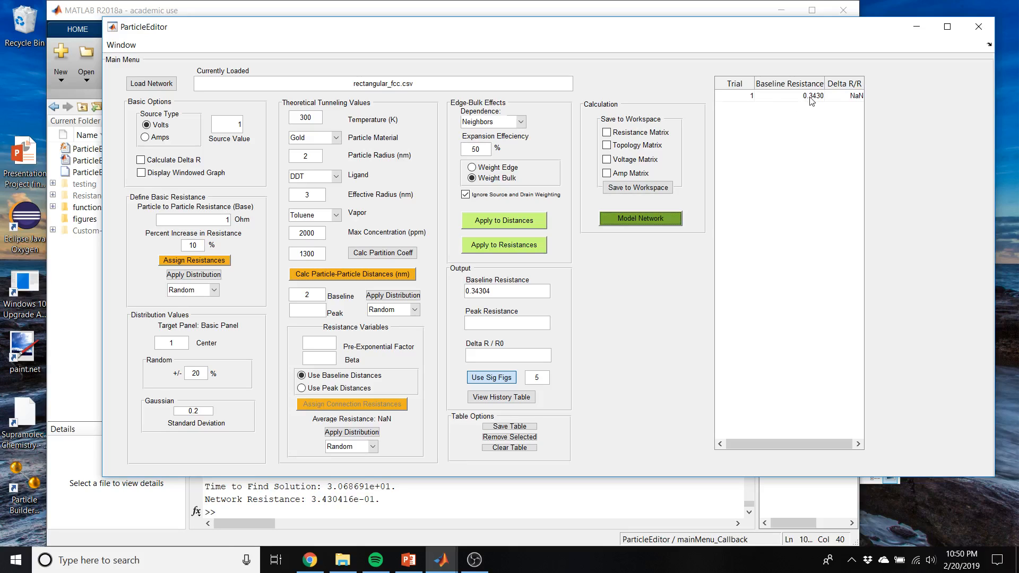
Step: Recalculate the particle-particle distances and select the base particle-to-particle resistance value
double_click(218, 219)
left_click(325, 277)
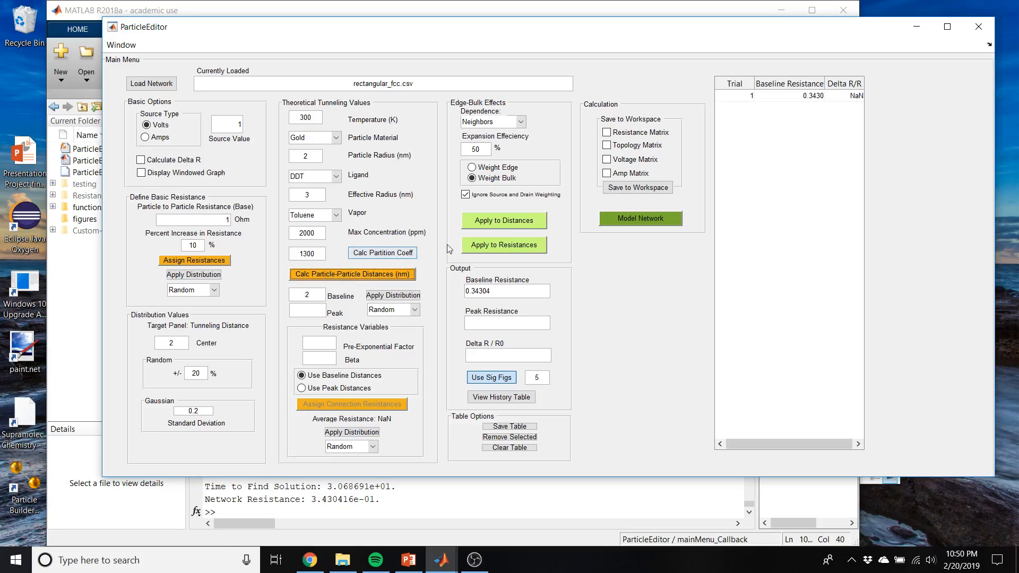
double_click(227, 220)
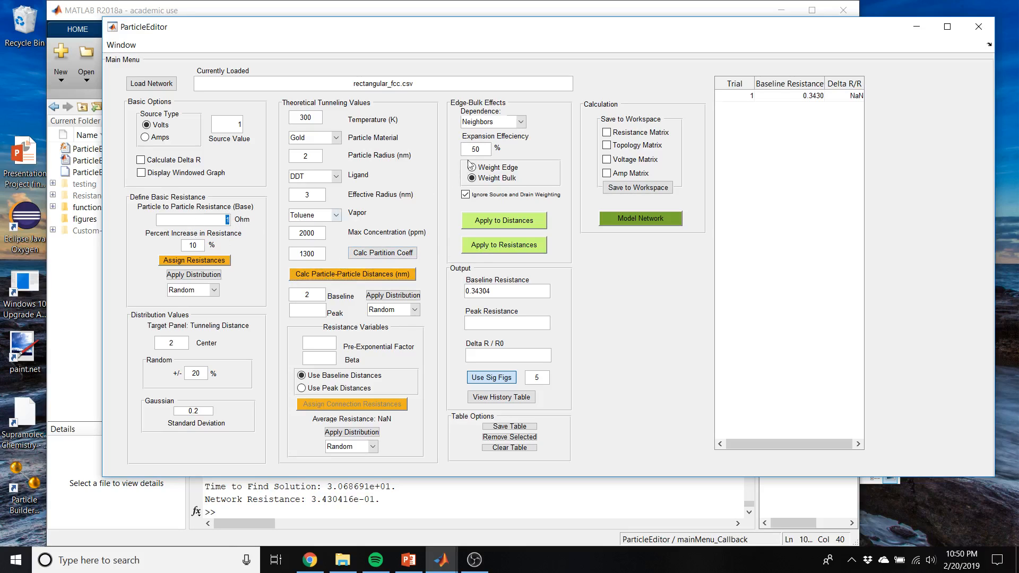
Step: Apply the bulk weighting at 50% expansion efficiency to the resistances and model the network again
left_click_drag(487, 148, 468, 147)
type("7")
type("50")
left_click(518, 248)
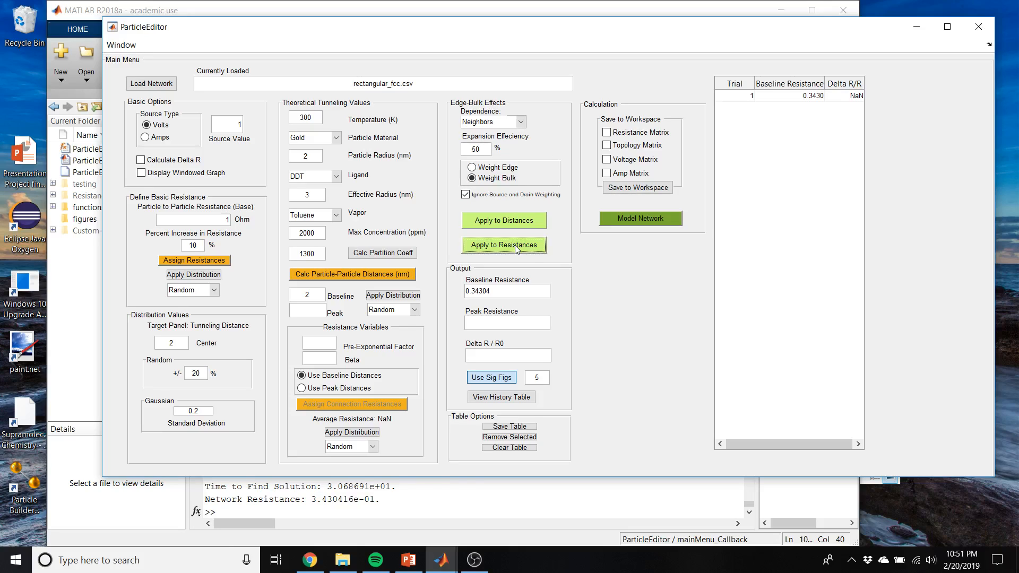
left_click(628, 222)
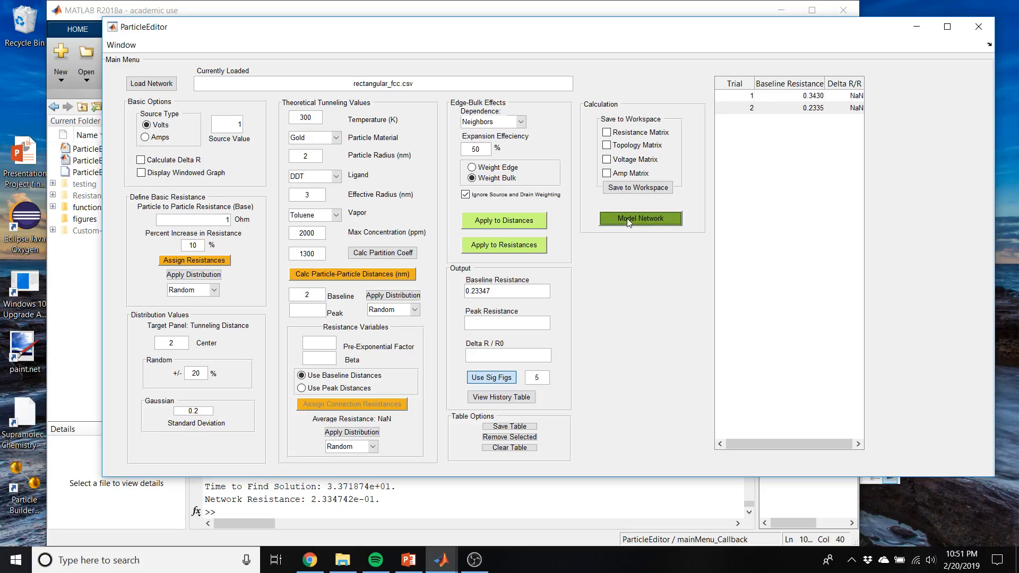
Step: Examine the second trial's baseline resistance in the results table alongside the expansion efficiency setting
left_click(799, 110)
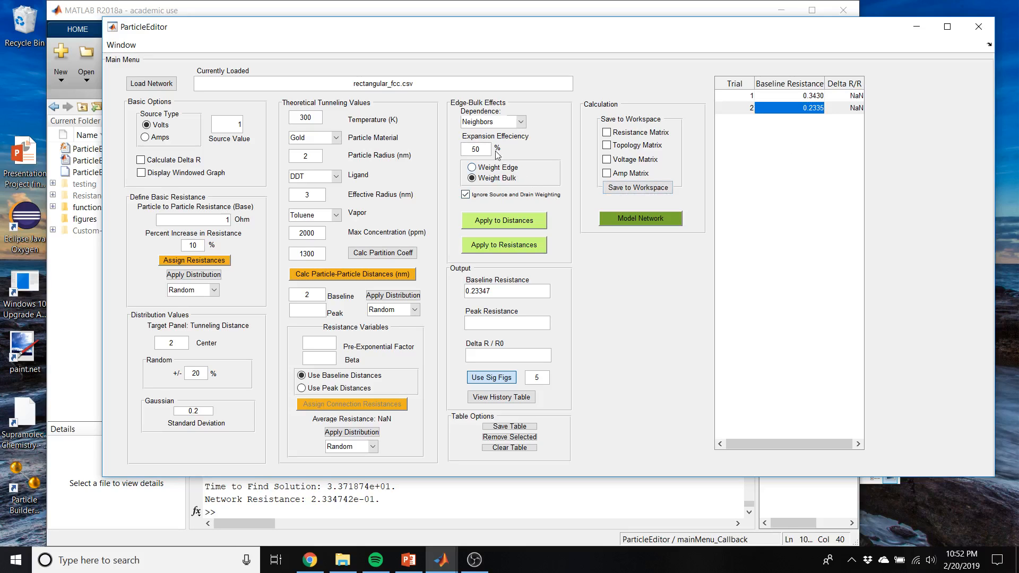
double_click(474, 149)
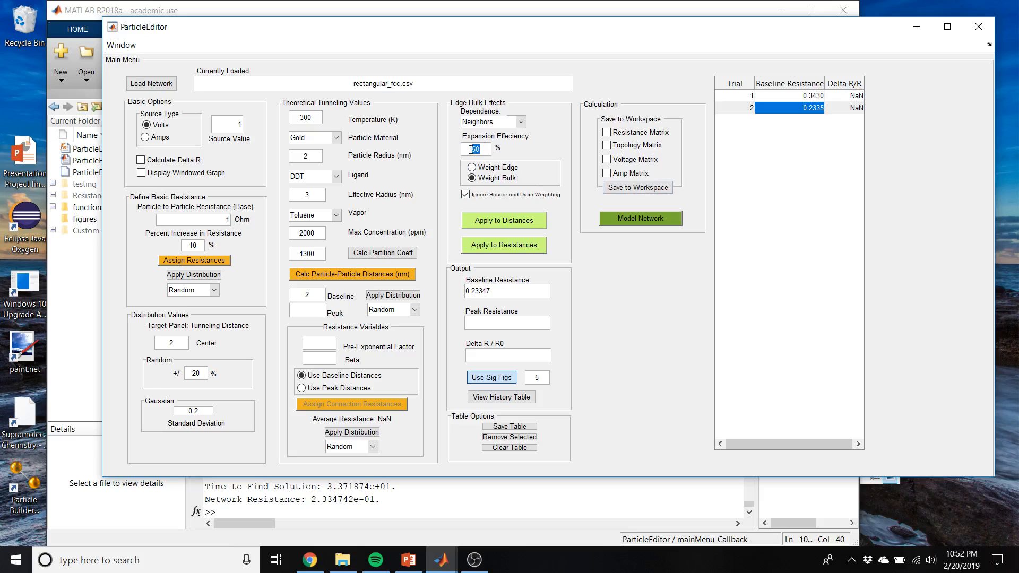
left_click(776, 138)
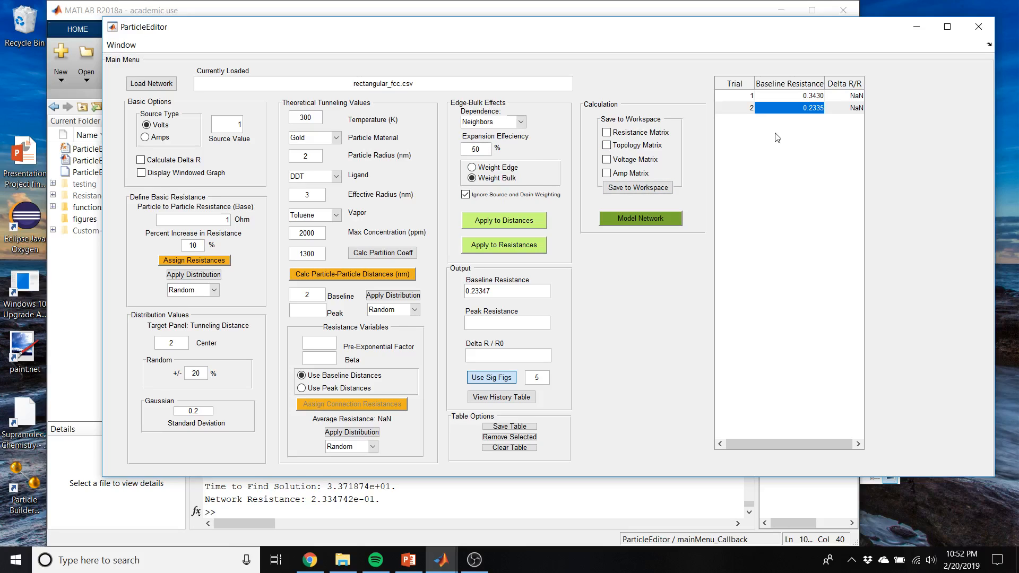